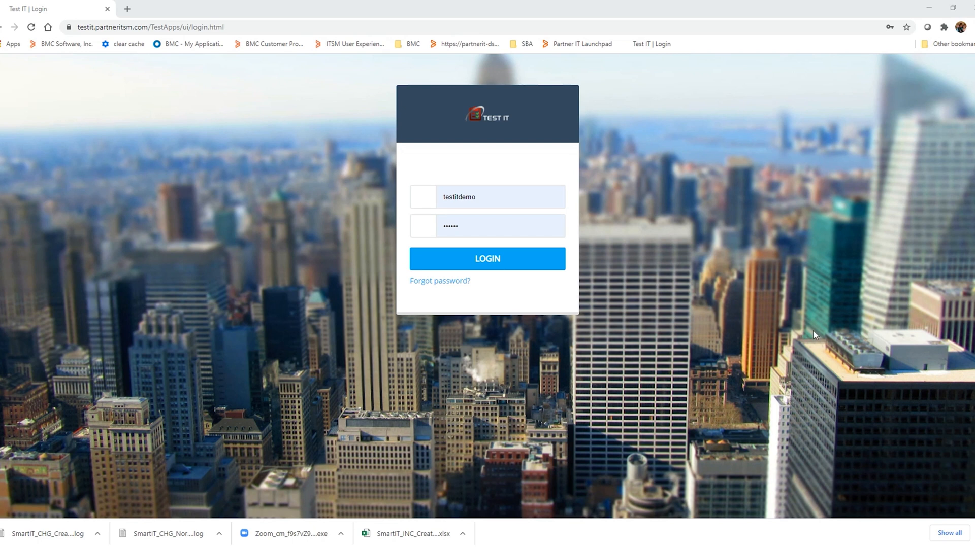
- Log in with the prefilled credentials and open the test plans page
{"action": "left_click", "coordinate": [479, 259]}
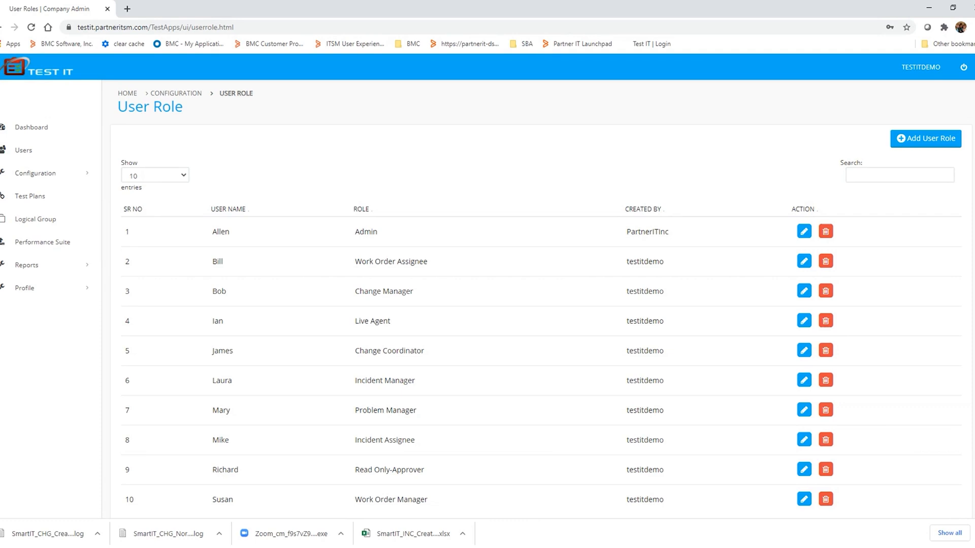
{"action": "left_click", "coordinate": [35, 197]}
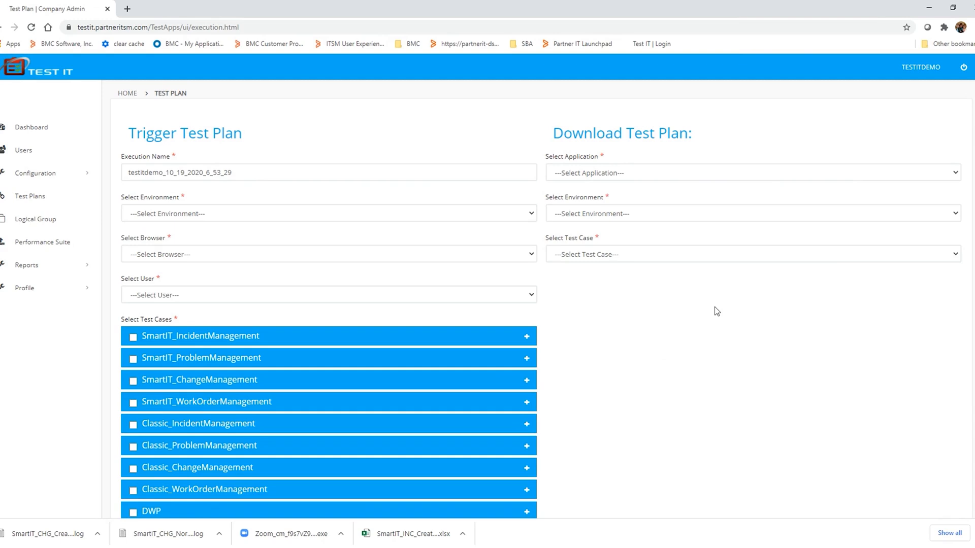
- For the test plan download, select SmartIT_IncidentManagement, the Dev environment and the SmartIT_INC_CreateNewIncident test case
{"action": "left_click", "coordinate": [655, 174]}
{"action": "left_click", "coordinate": [623, 197]}
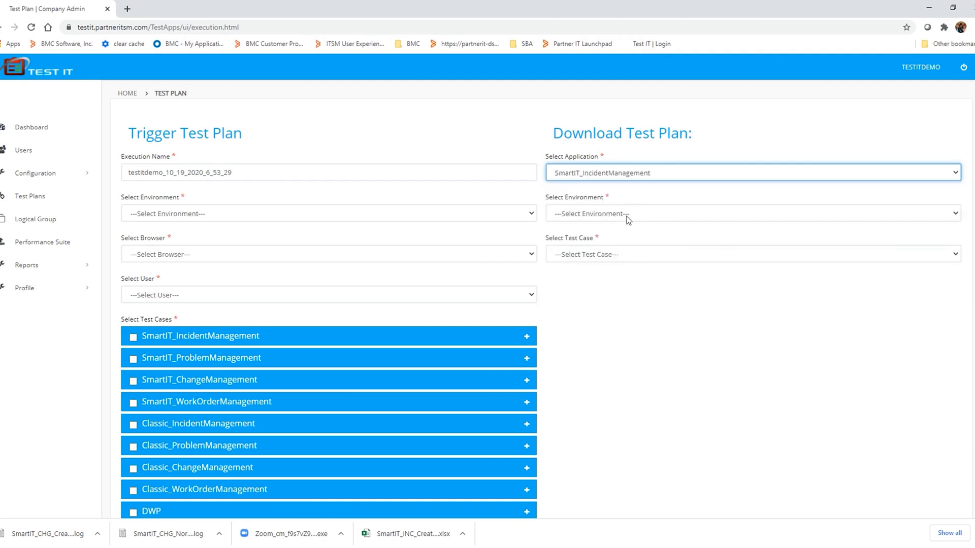
{"action": "left_click", "coordinate": [627, 219]}
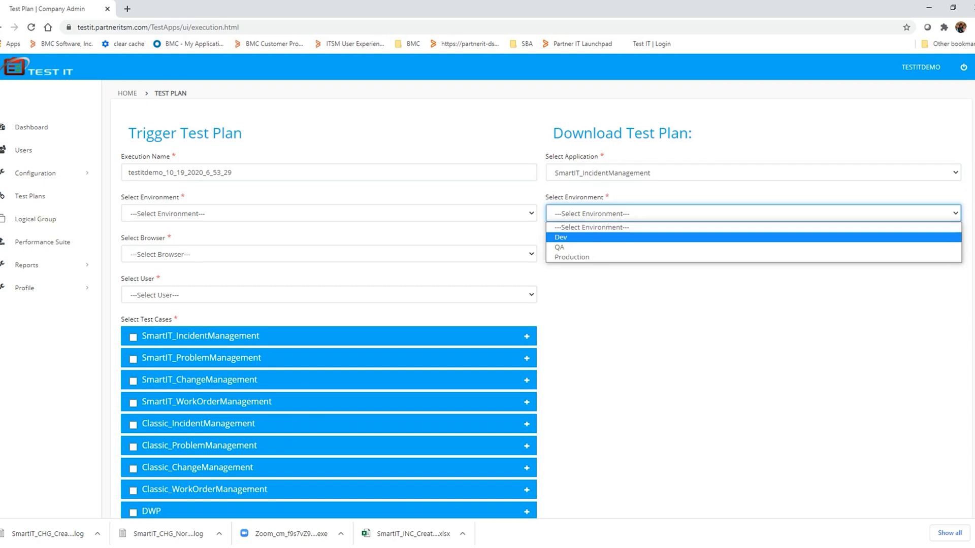
{"action": "left_click", "coordinate": [616, 234]}
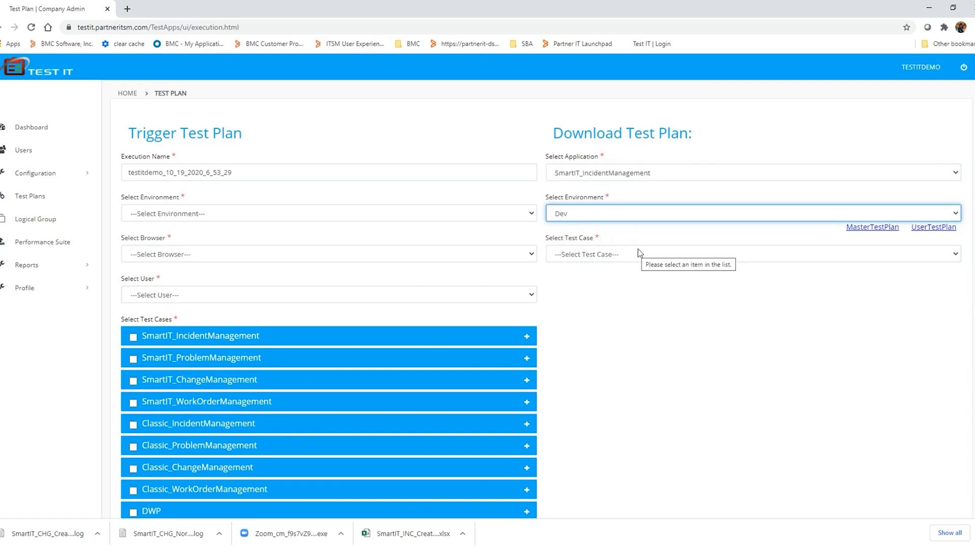
{"action": "left_click", "coordinate": [640, 251]}
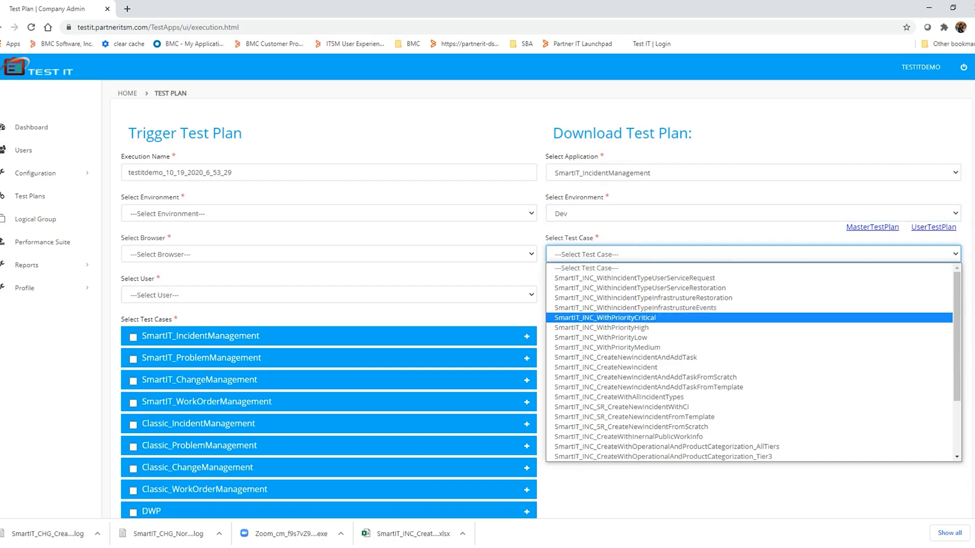
{"action": "left_click", "coordinate": [613, 367]}
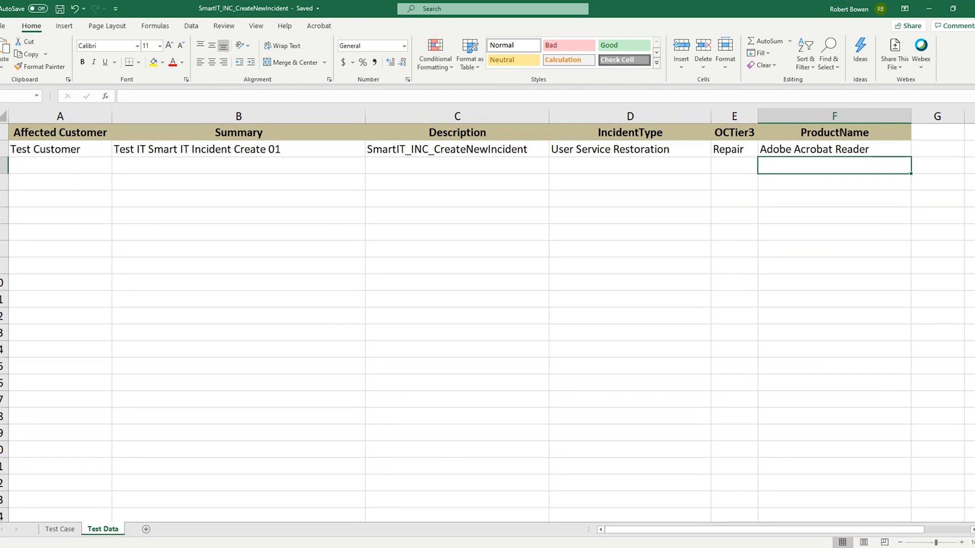
- In the SmartIT_INC_CreateNewIncident Excel workbook, fill the test data row down two rows and set the second record's ProductName to Adobe Acrobat Standard
{"action": "left_click_drag", "start_coordinate": [89, 152], "coordinate": [901, 186]}
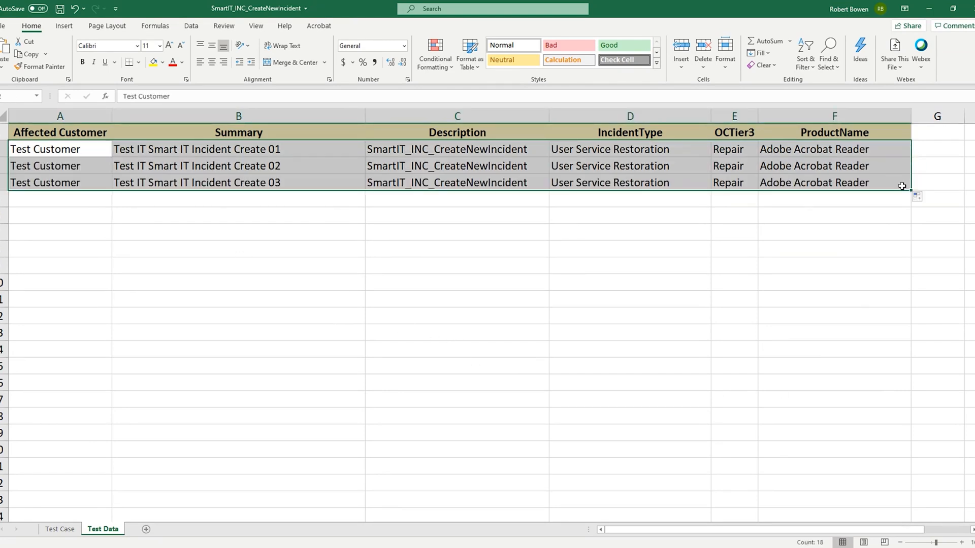
{"action": "left_click", "coordinate": [870, 166]}
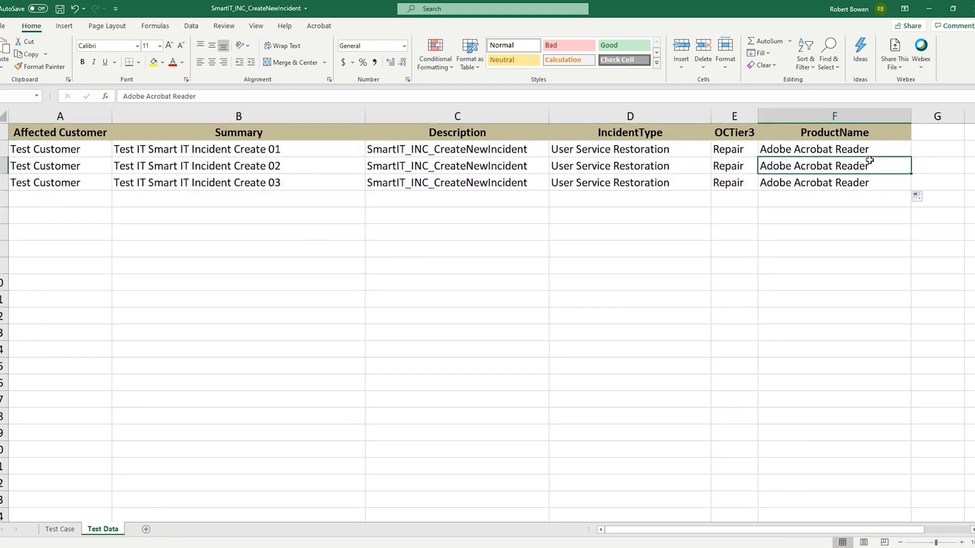
{"action": "double_click", "coordinate": [856, 166]}
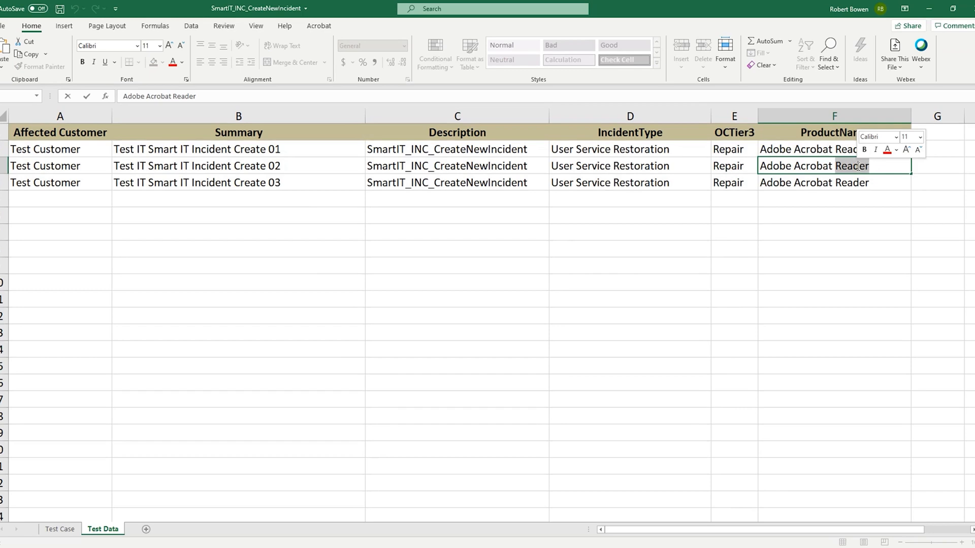
{"action": "type", "text": "Standard"}
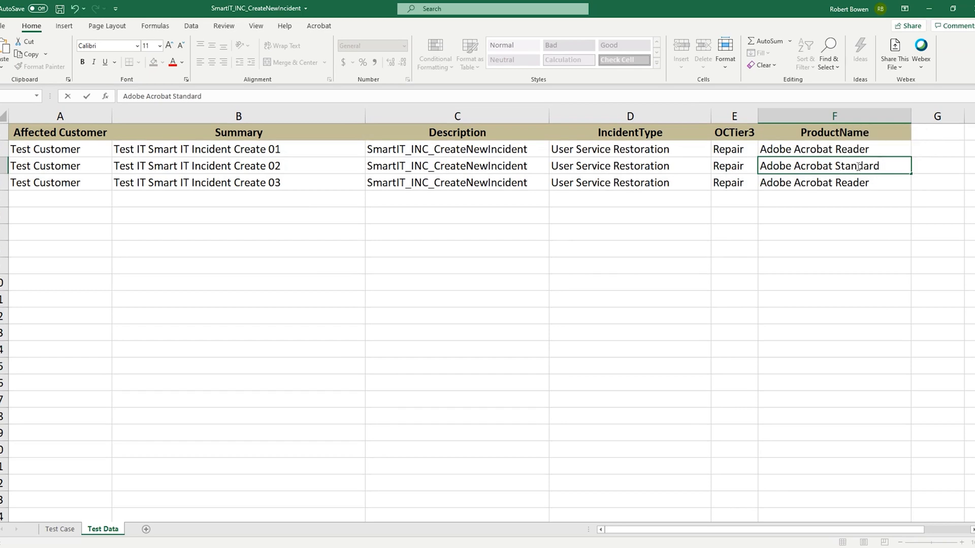
- Set the third record's ProductName to Adobe Acrobat Professional and save the workbook
{"action": "left_click", "coordinate": [859, 181]}
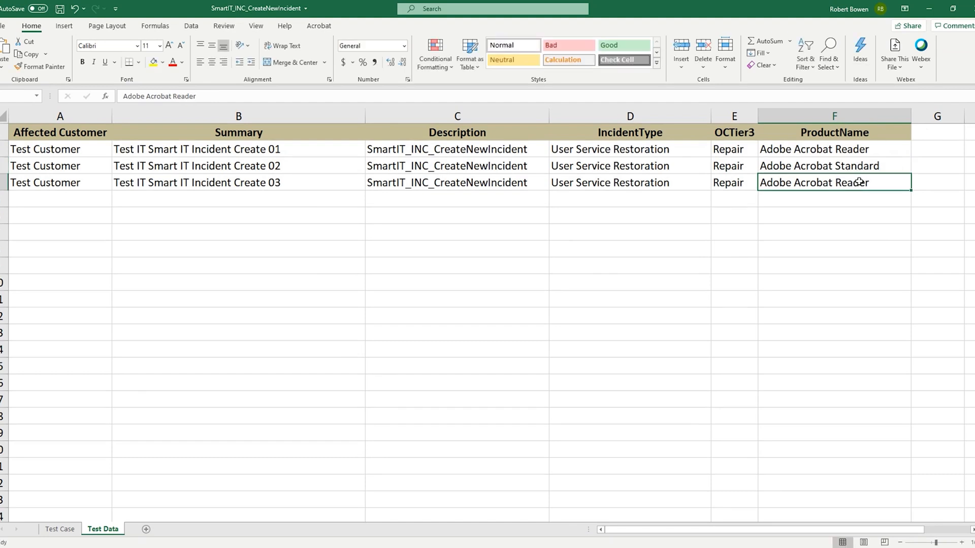
{"action": "double_click", "coordinate": [858, 181]}
{"action": "type", "text": "Professional"}
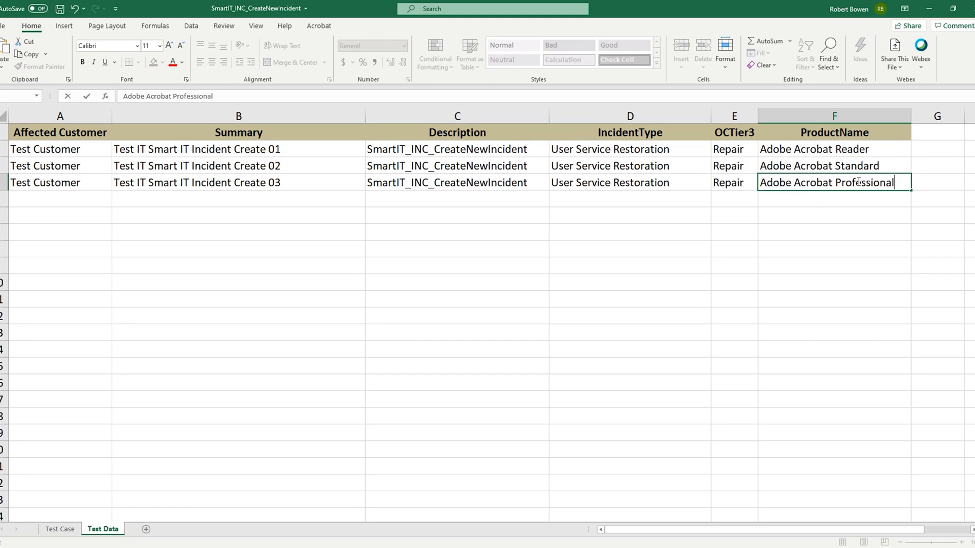
{"action": "key", "text": "Return"}
{"action": "key", "text": "ctrl+s"}
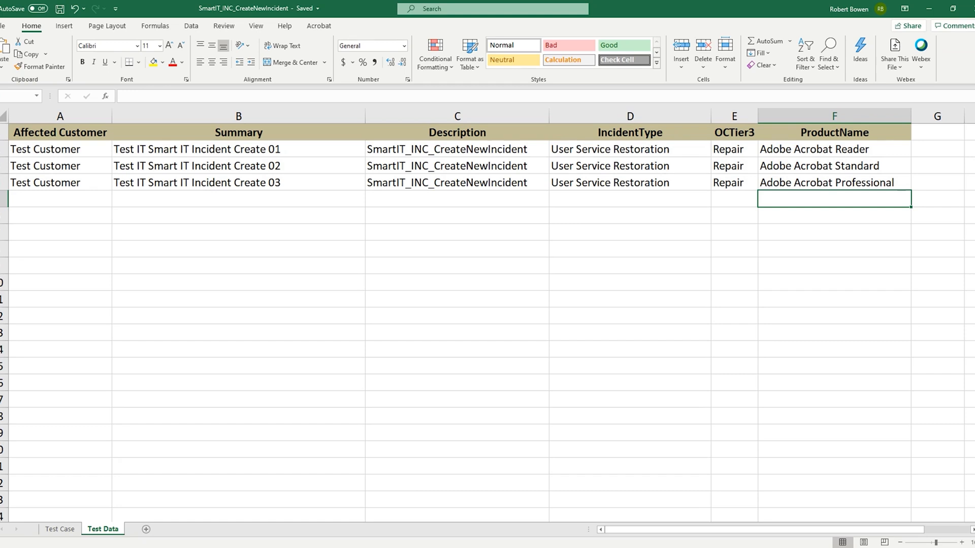
- Switch back to the Test IT page in the browser and set the triggered test plan to Dev, Chrome and the Incident Assignee user
{"action": "key", "text": "alt+Tab"}
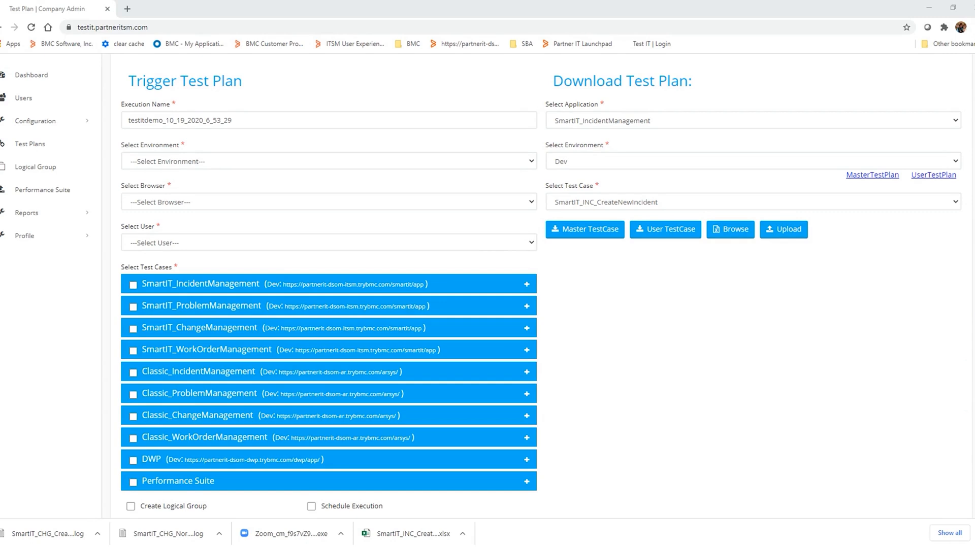
{"action": "left_click", "coordinate": [337, 161]}
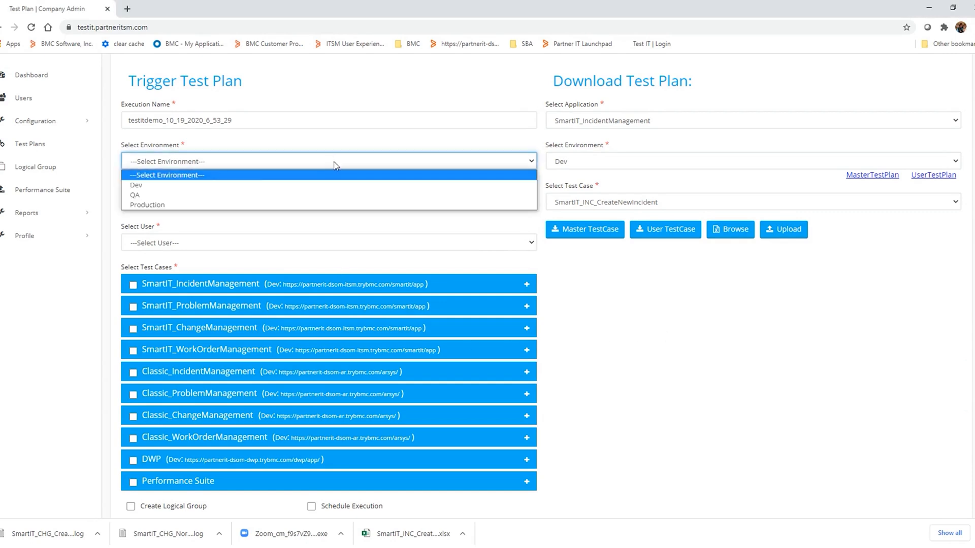
{"action": "left_click", "coordinate": [322, 185]}
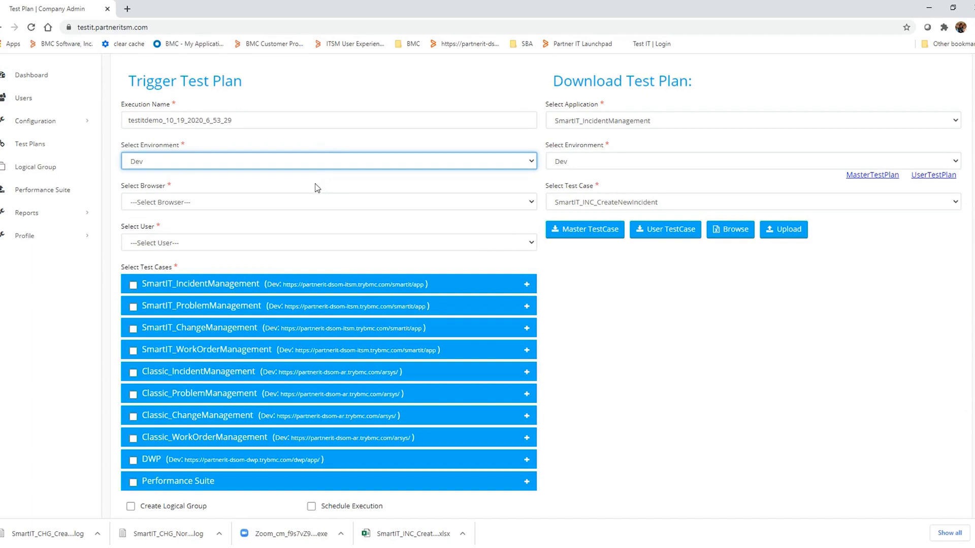
{"action": "left_click", "coordinate": [318, 203]}
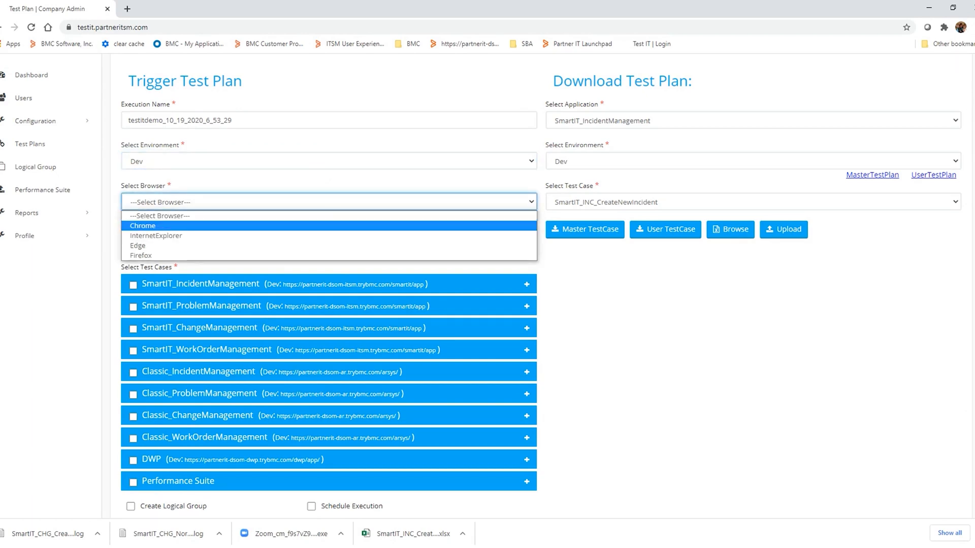
{"action": "left_click", "coordinate": [284, 227]}
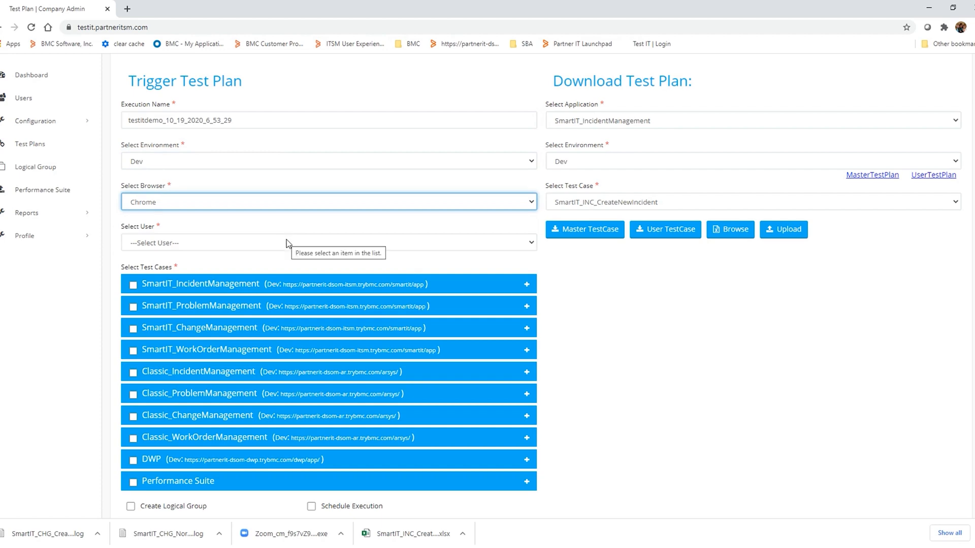
{"action": "left_click", "coordinate": [287, 245]}
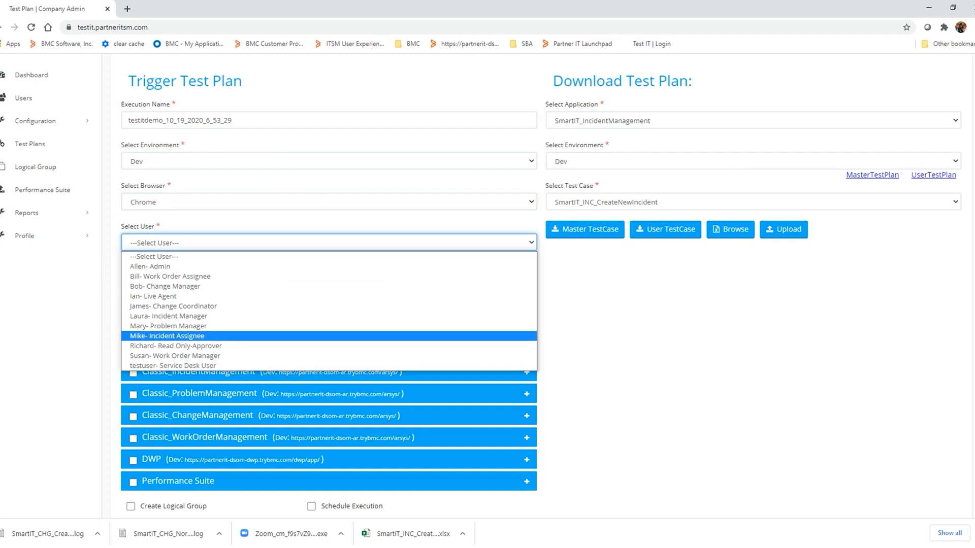
{"action": "left_click", "coordinate": [432, 335]}
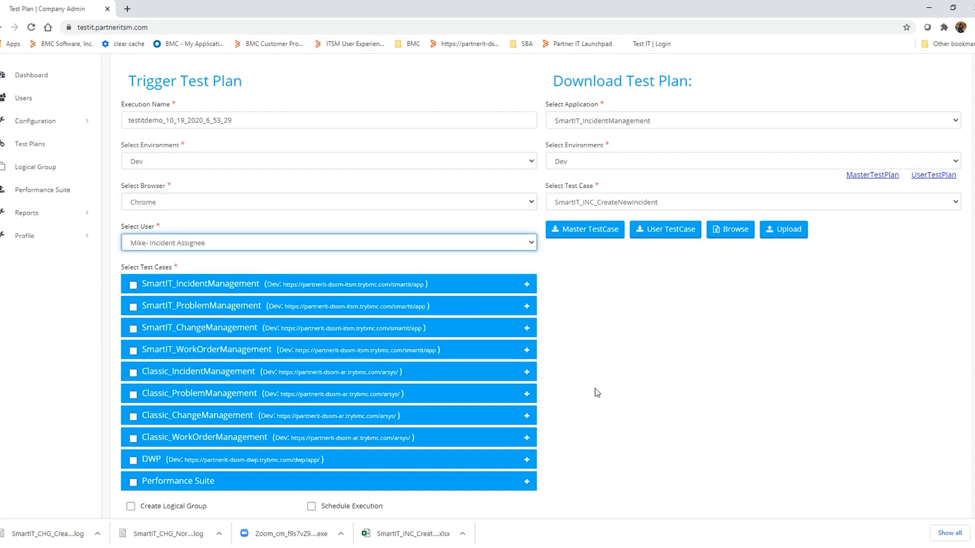
- Include the SmartIT_INC_CreateNewIncident test case from SmartIT_IncidentManagement in the test plan
{"action": "left_click", "coordinate": [527, 284]}
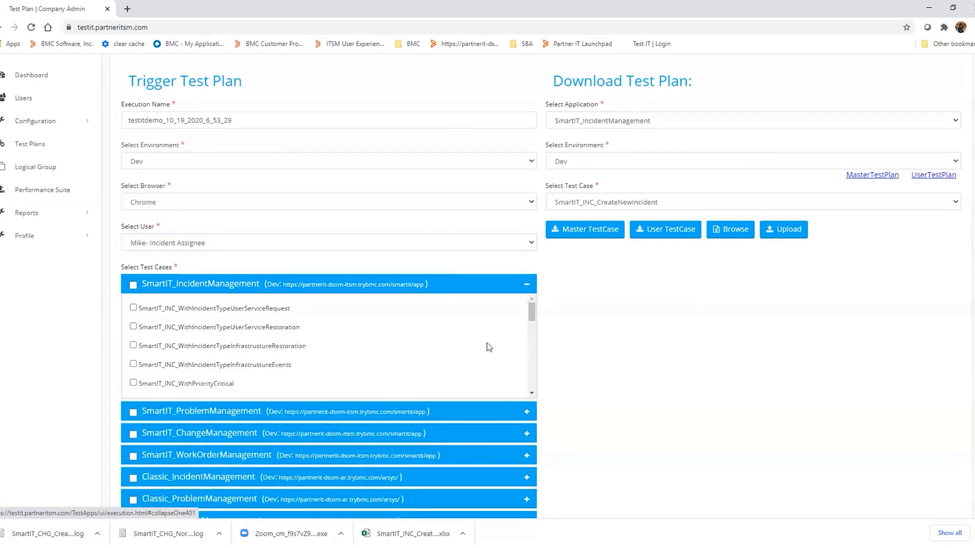
{"action": "scroll", "coordinate": [460, 367], "scroll_direction": "down", "scroll_amount": 1}
{"action": "scroll", "coordinate": [460, 368], "scroll_direction": "down", "scroll_amount": 1}
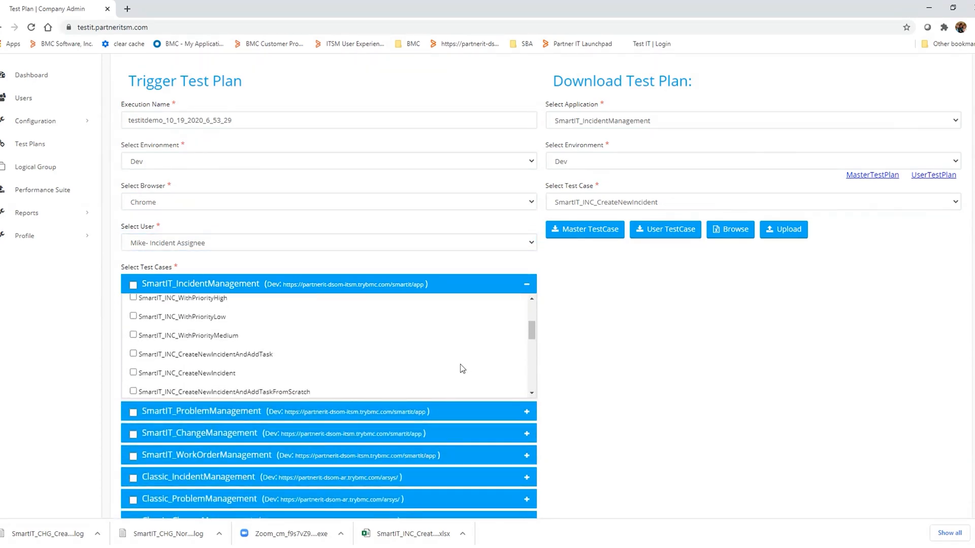
{"action": "left_click", "coordinate": [133, 373]}
{"action": "scroll", "coordinate": [613, 442], "scroll_direction": "down", "scroll_amount": 3}
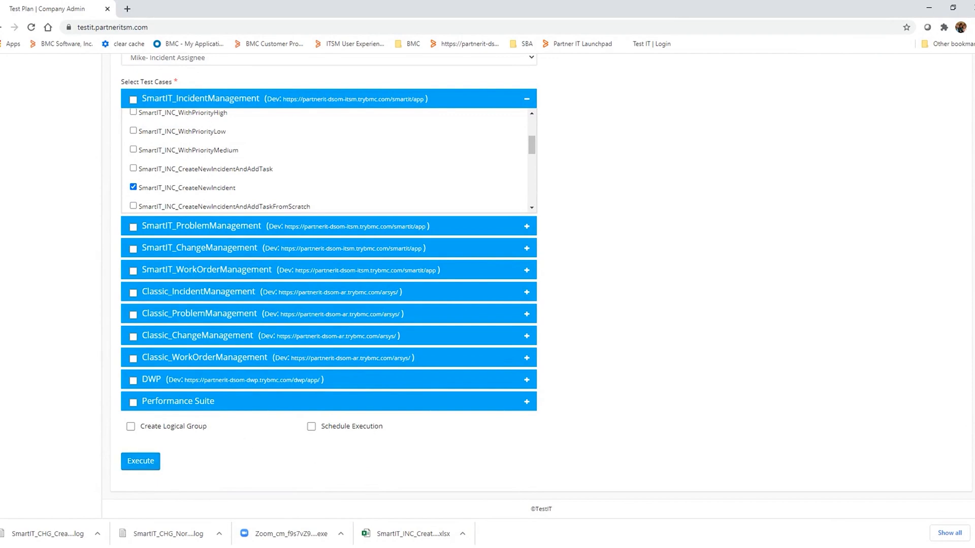
{"action": "key", "text": "alt+Tab"}
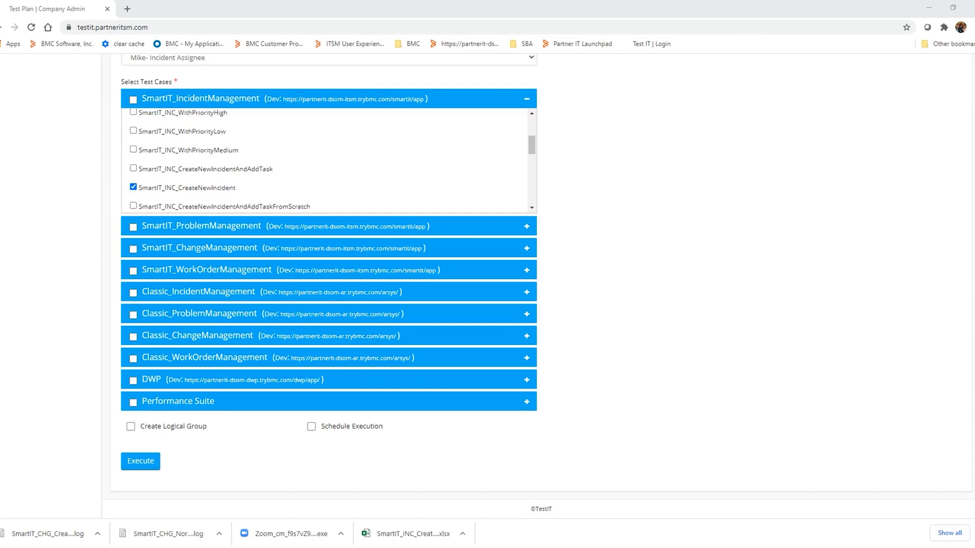
- Add the incident test cases SmartIT_INC_WithPriorityMedium, SmartIT_INC_CreateNewIncidentAndAddTask and SmartIT_INC_CreateNewIncidentAndAddTaskFromScratch to the selection
{"action": "left_click", "coordinate": [133, 169]}
{"action": "left_click", "coordinate": [134, 149]}
{"action": "left_click", "coordinate": [133, 206]}
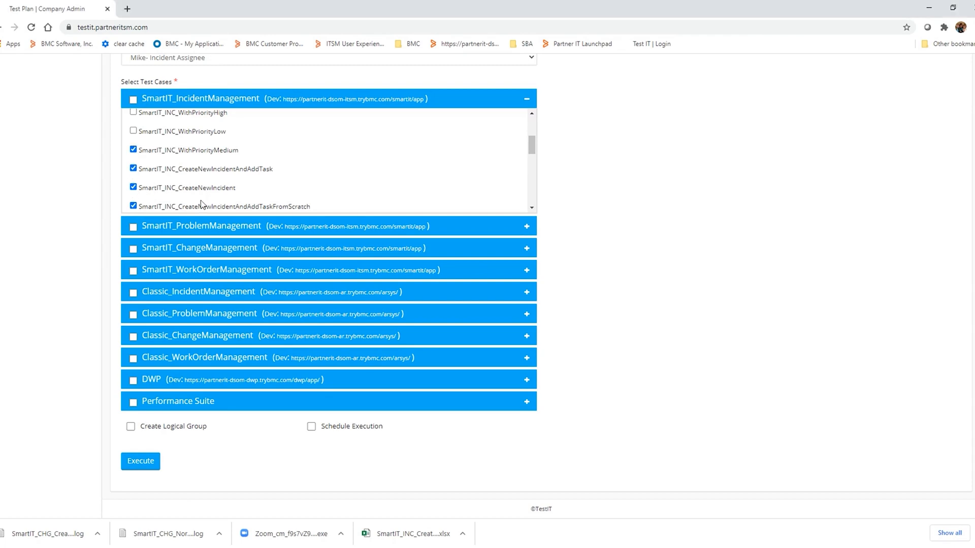
- From SmartIT_WorkOrderManagement, add the WithProductCategorization, WithOperationalCategorization and CreateAndRelateTaskFromScratch test cases to the selection
{"action": "scroll", "coordinate": [201, 204], "scroll_direction": "down", "scroll_amount": 1}
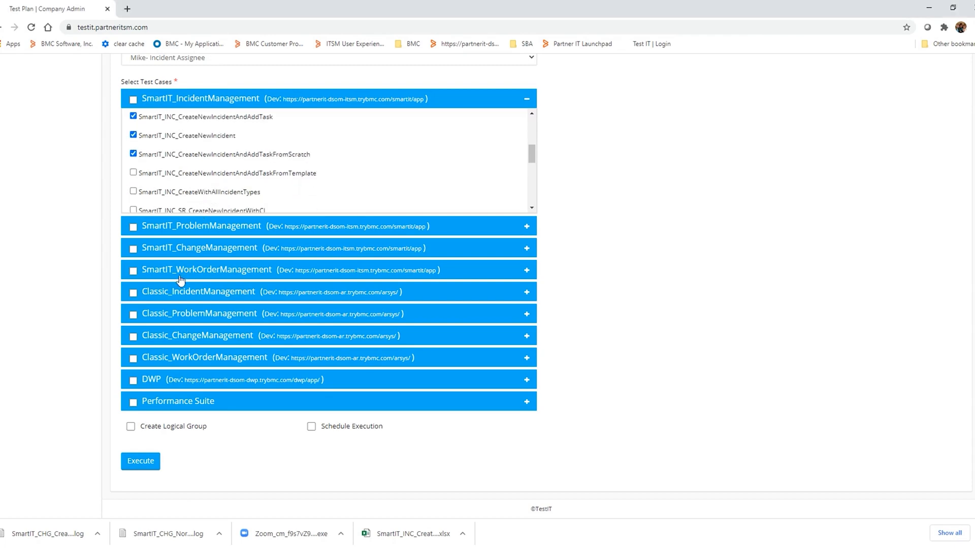
{"action": "left_click", "coordinate": [242, 270]}
{"action": "left_click", "coordinate": [133, 331]}
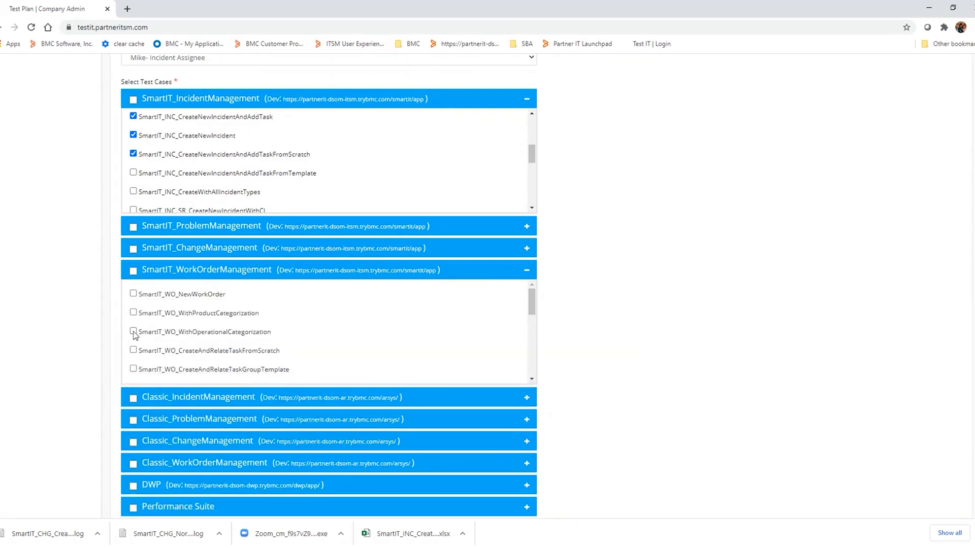
{"action": "left_click", "coordinate": [133, 350]}
{"action": "left_click", "coordinate": [133, 312]}
- Create a logical group from the selected test cases named "Monthly Incident and Work Oder Test Cases"
{"action": "scroll", "coordinate": [621, 288], "scroll_direction": "down", "scroll_amount": 2}
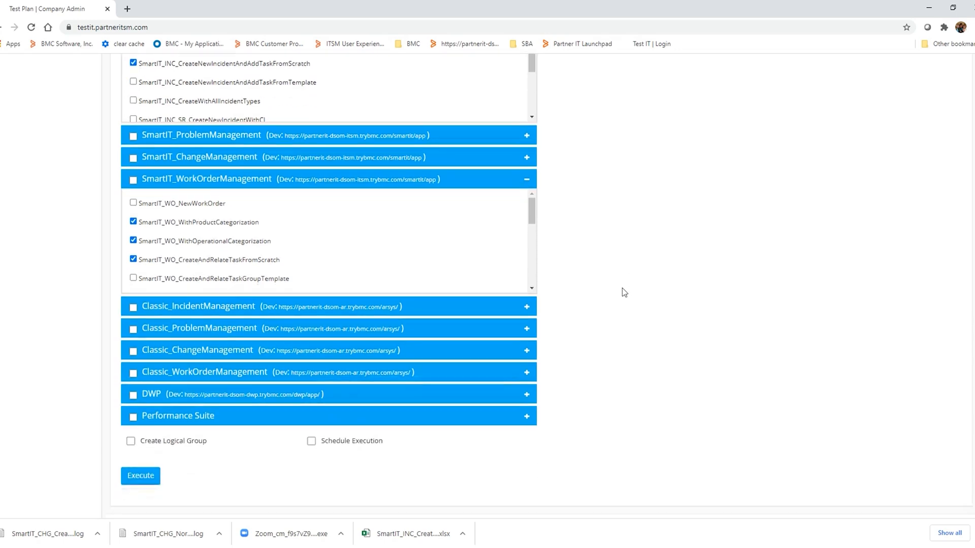
{"action": "left_click", "coordinate": [131, 427]}
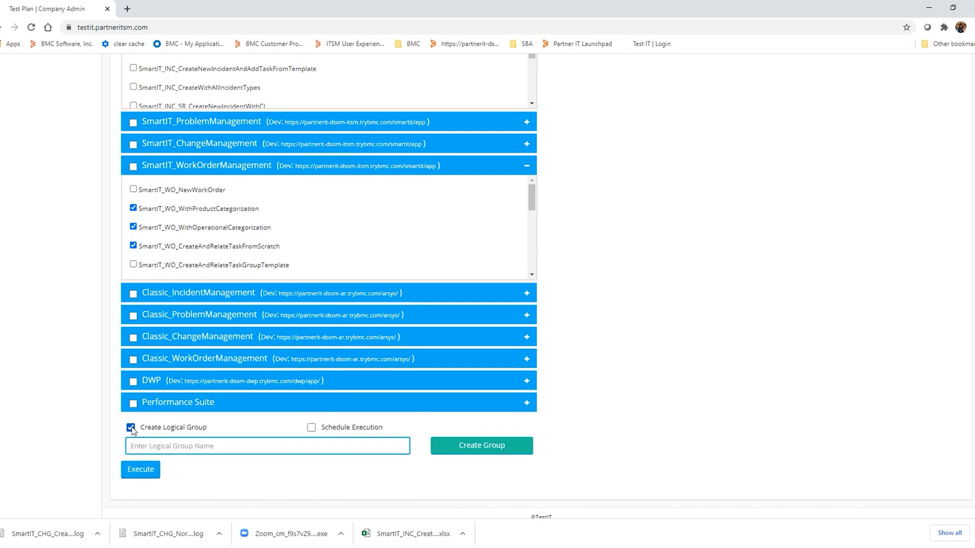
{"action": "left_click", "coordinate": [197, 444]}
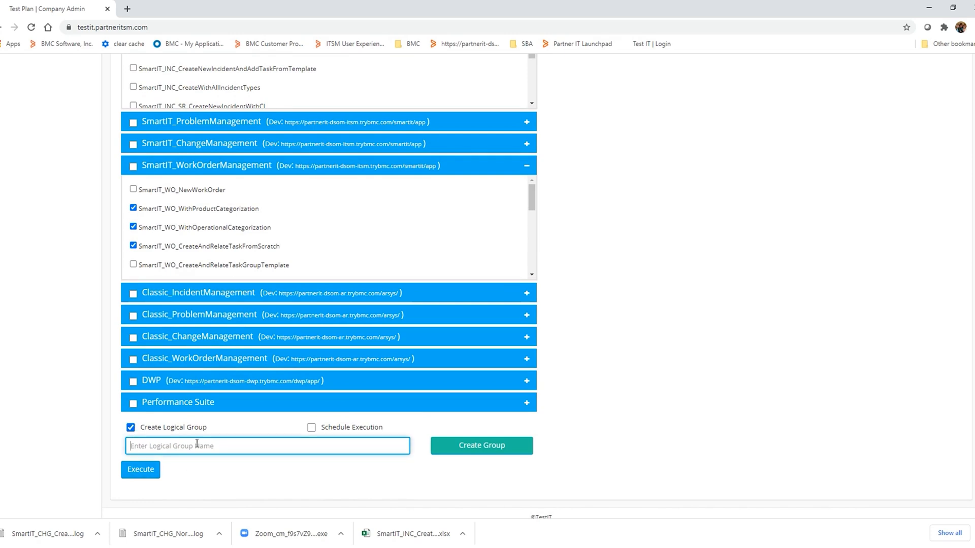
{"action": "type", "text": "Monthly Incident and Work Oder Test Cases"}
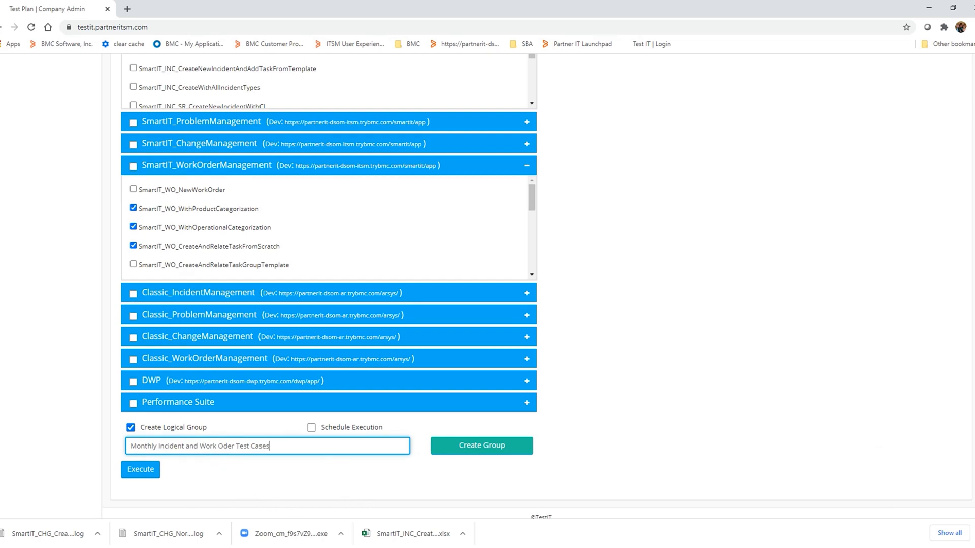
{"action": "scroll", "coordinate": [541, 286], "scroll_direction": "up", "scroll_amount": 1}
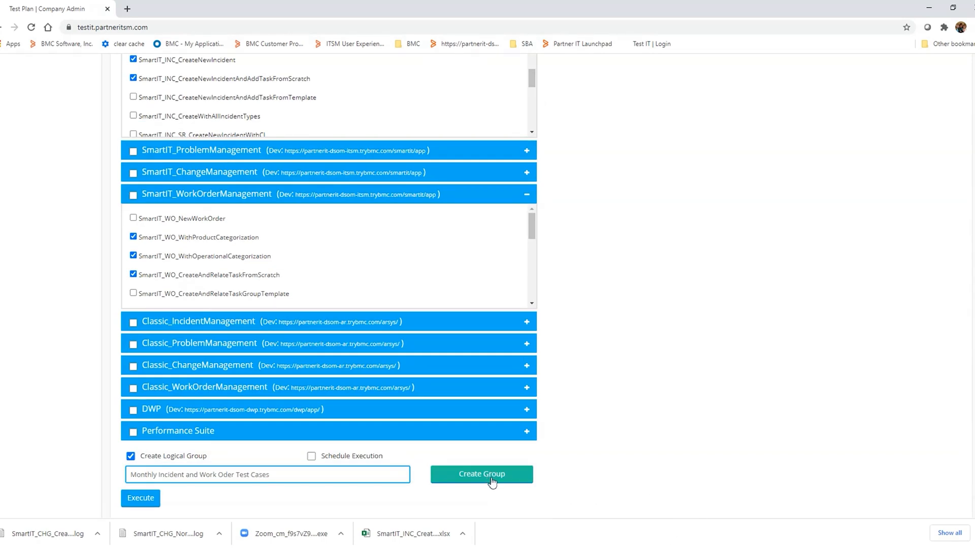
{"action": "left_click", "coordinate": [486, 478]}
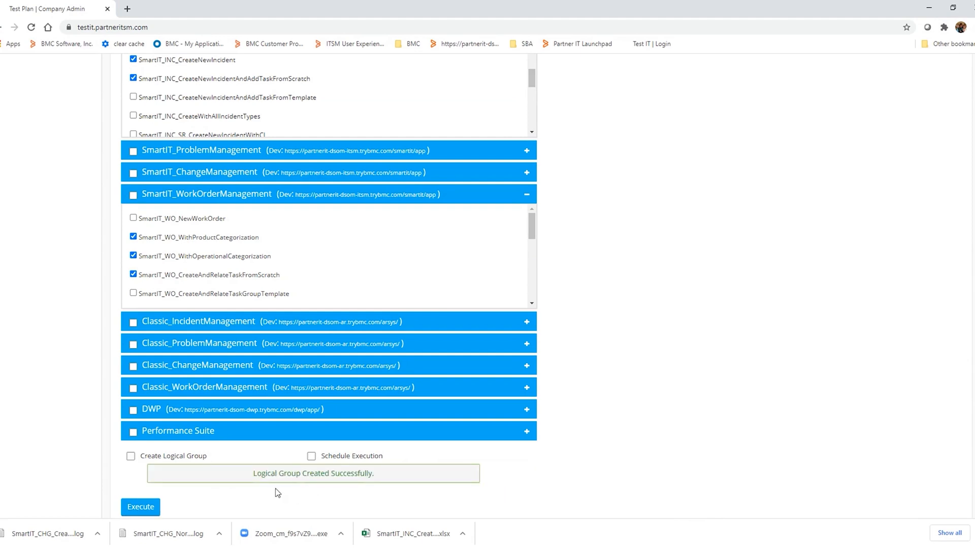
{"action": "scroll", "coordinate": [81, 456], "scroll_direction": "up", "scroll_amount": 6}
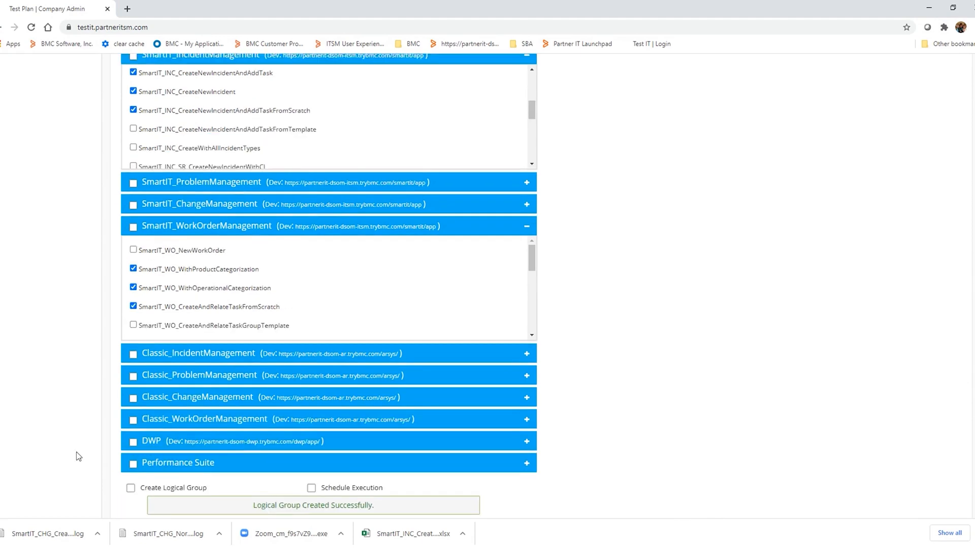
- In the logical groups, check the browser and schedule options and view the test cases of "Monthly Incident and Work Oder Test Cases"
{"action": "left_click", "coordinate": [54, 221]}
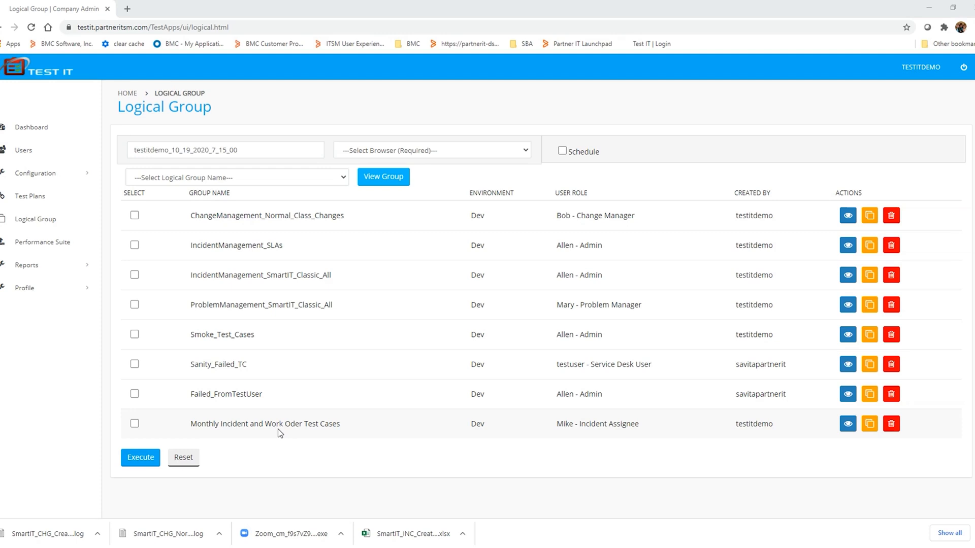
{"action": "left_click", "coordinate": [467, 150]}
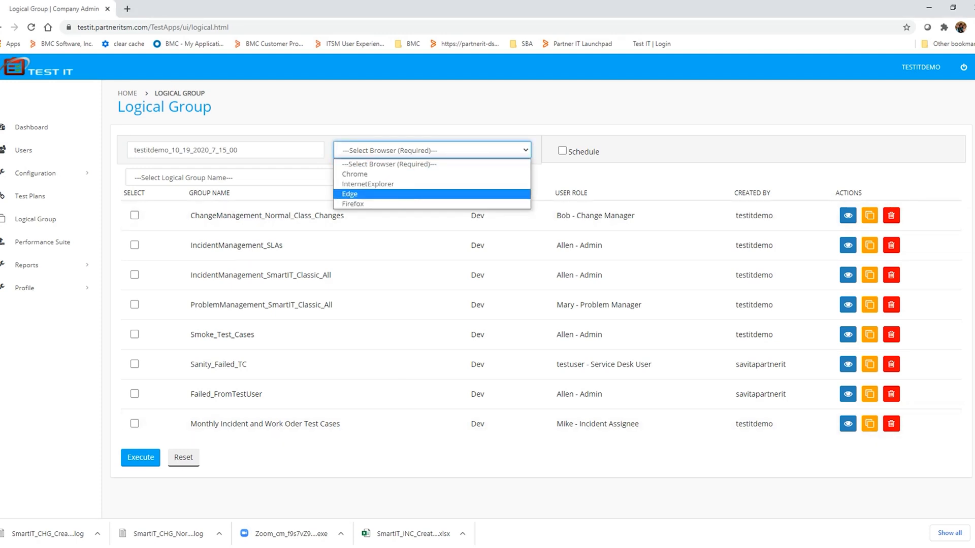
{"action": "left_click", "coordinate": [653, 107]}
{"action": "left_click", "coordinate": [562, 151]}
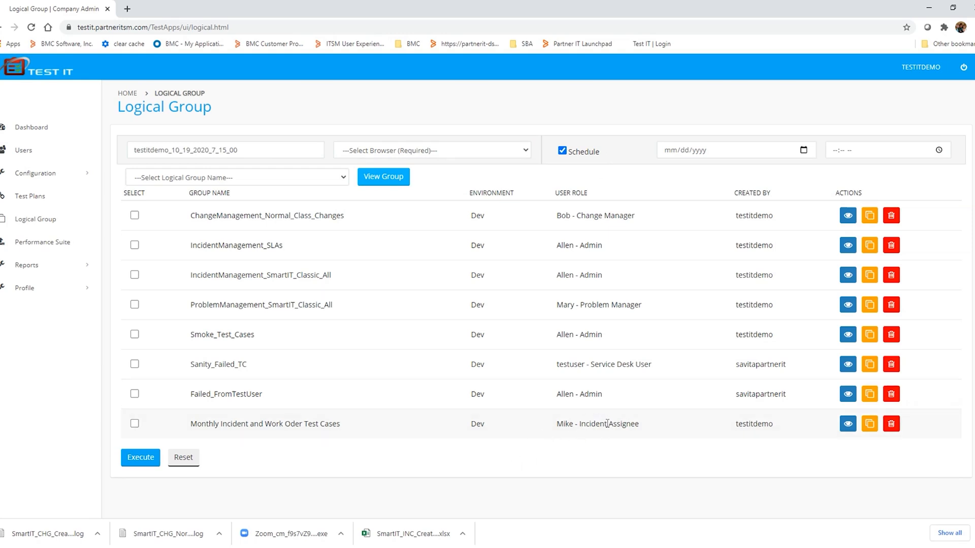
{"action": "left_click", "coordinate": [847, 426]}
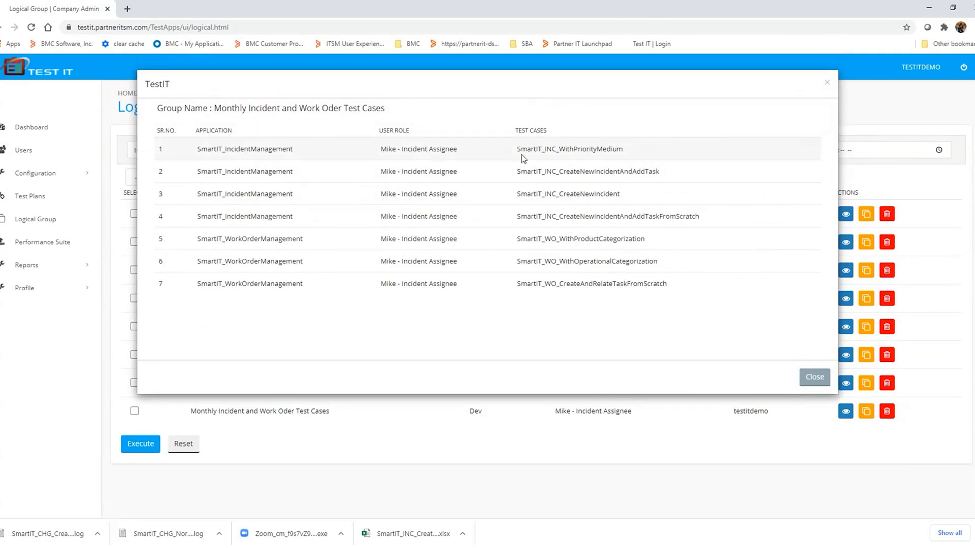
{"action": "left_click", "coordinate": [814, 377]}
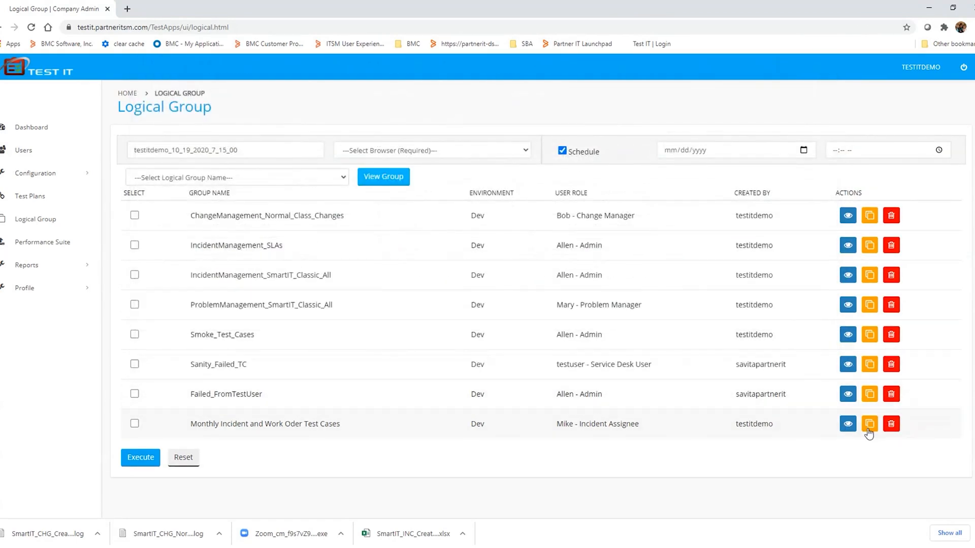
{"action": "left_click", "coordinate": [869, 427]}
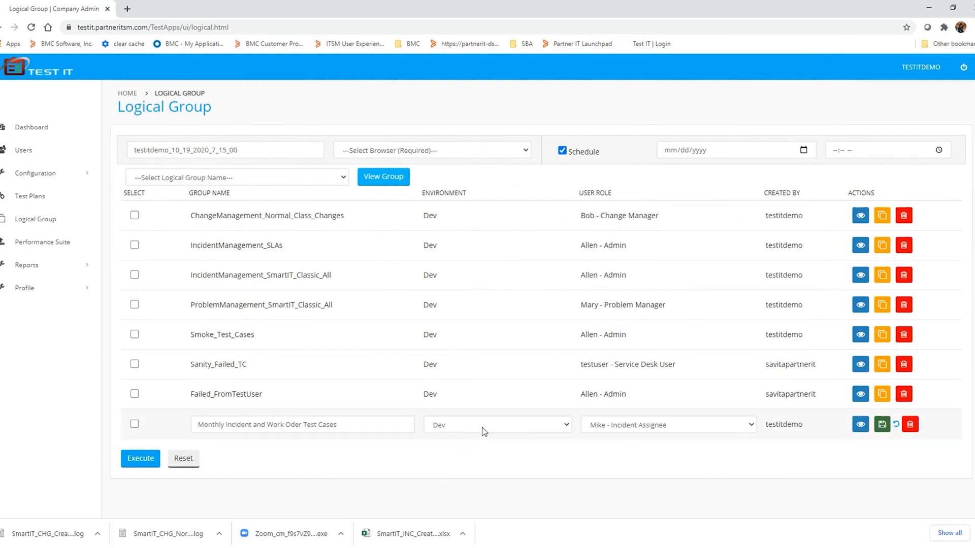
{"action": "left_click", "coordinate": [564, 426]}
{"action": "left_click", "coordinate": [447, 458]}
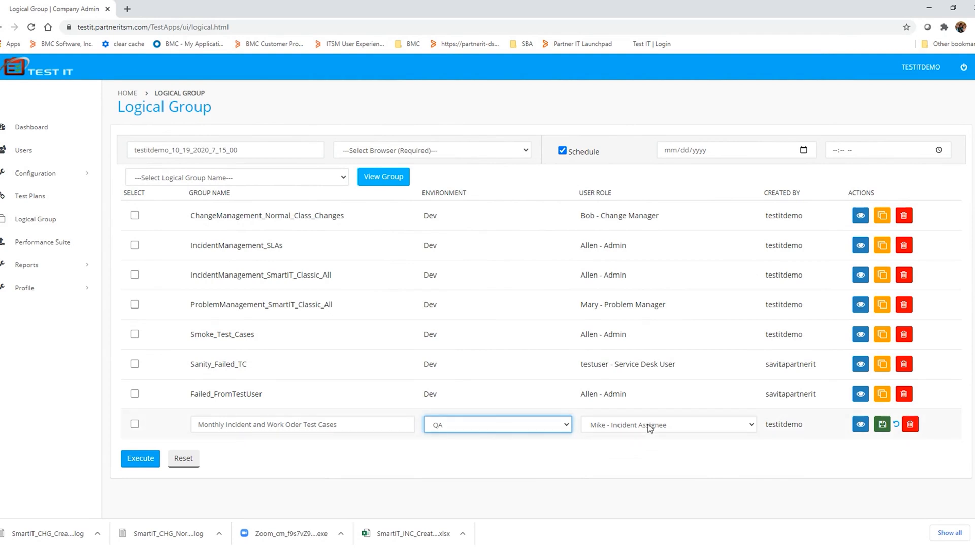
{"action": "left_click", "coordinate": [557, 430]}
{"action": "left_click", "coordinate": [525, 446]}
{"action": "left_click", "coordinate": [659, 429]}
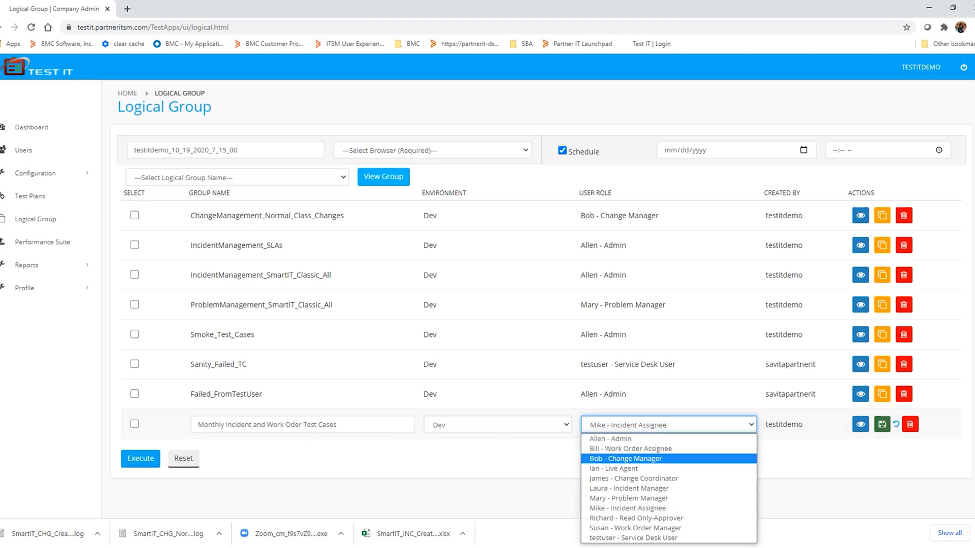
{"action": "left_click", "coordinate": [629, 459]}
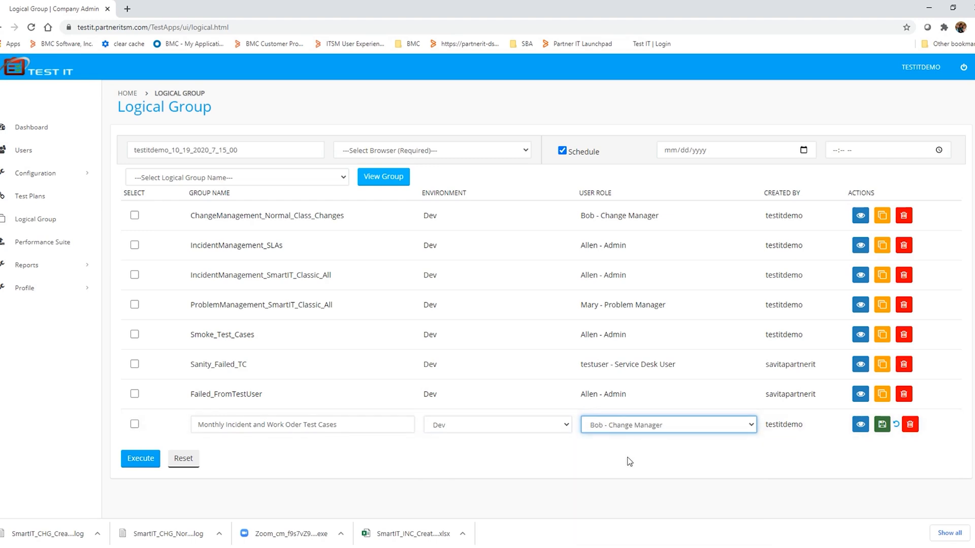
{"action": "left_click", "coordinate": [896, 426]}
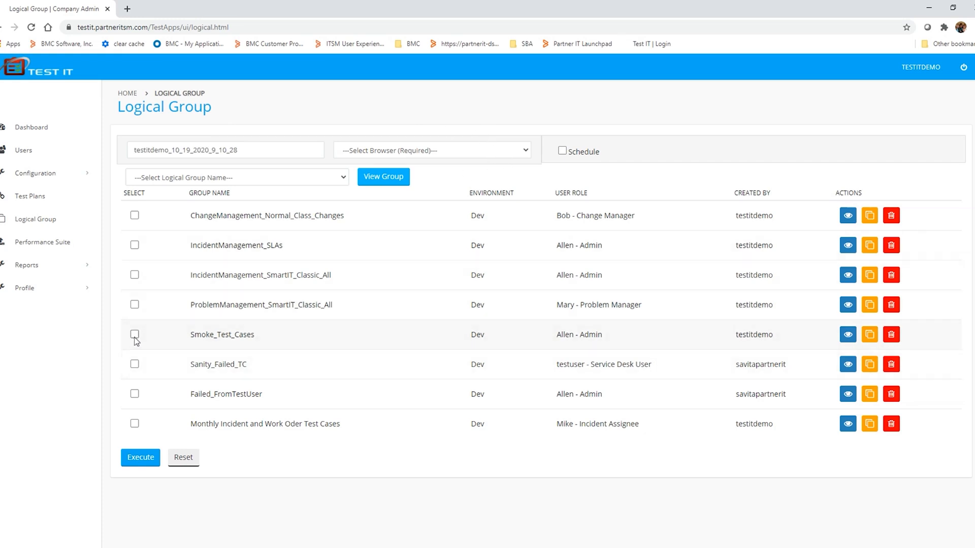
- Set up the Sanity_Failed_TC group for a scheduled execution in Chrome
{"action": "left_click", "coordinate": [135, 364]}
{"action": "left_click", "coordinate": [463, 151]}
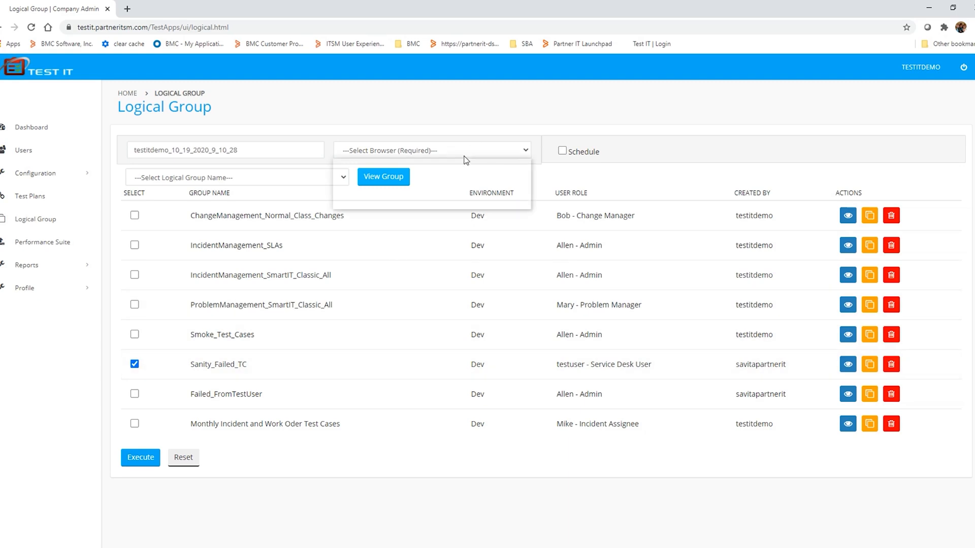
{"action": "left_click", "coordinate": [354, 175]}
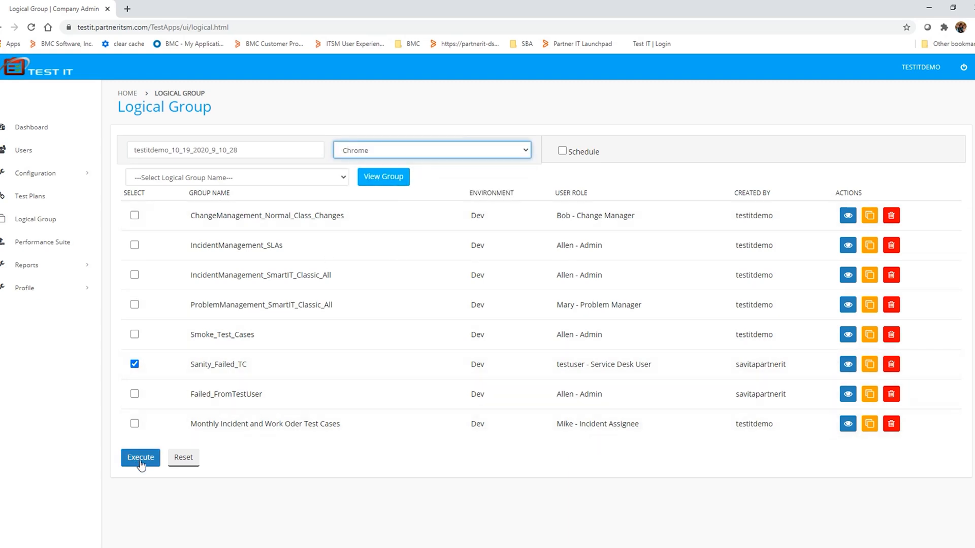
{"action": "left_click", "coordinate": [562, 151]}
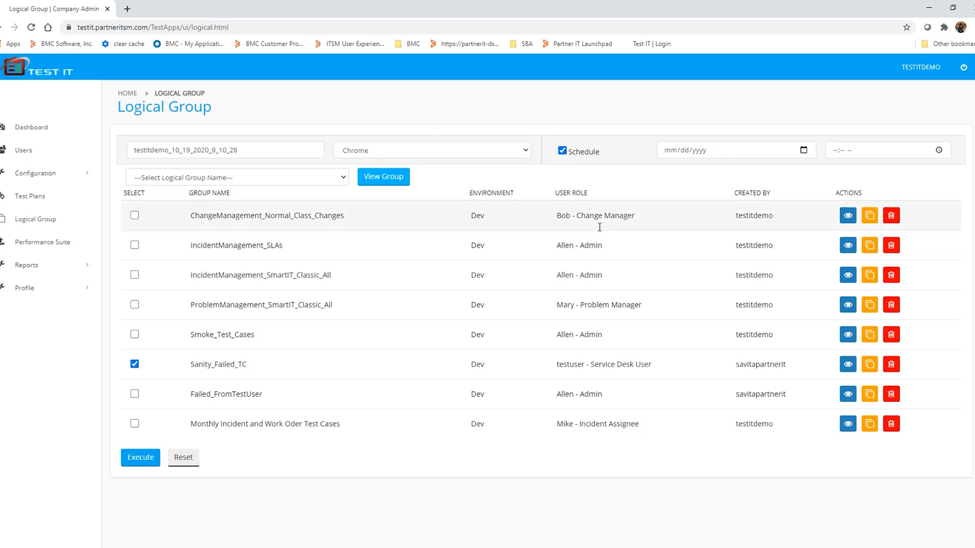
- Copy the Sanity_Failed_TC group to the QA environment under the name Sanity_Failed_TC_qa and save it
{"action": "left_click", "coordinate": [869, 365]}
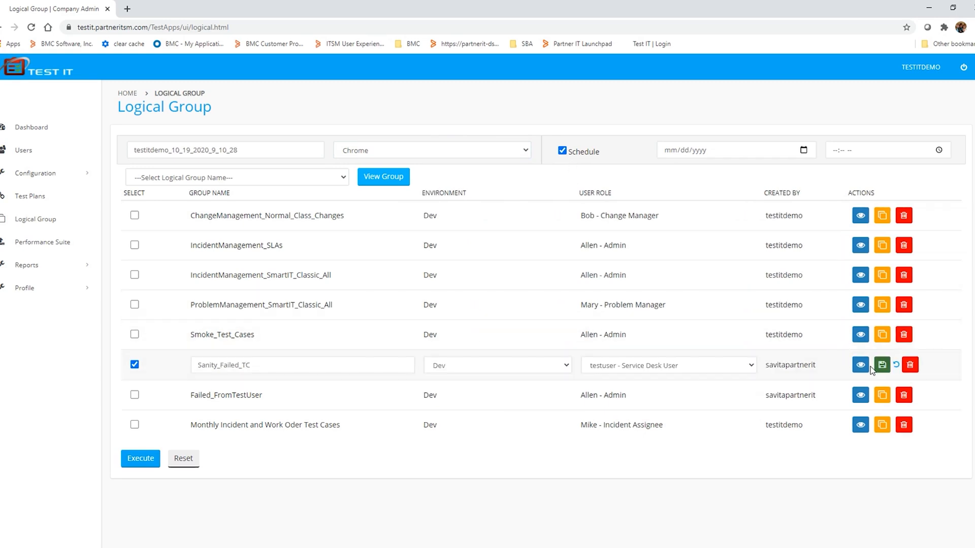
{"action": "left_click", "coordinate": [525, 367]}
{"action": "left_click", "coordinate": [479, 397]}
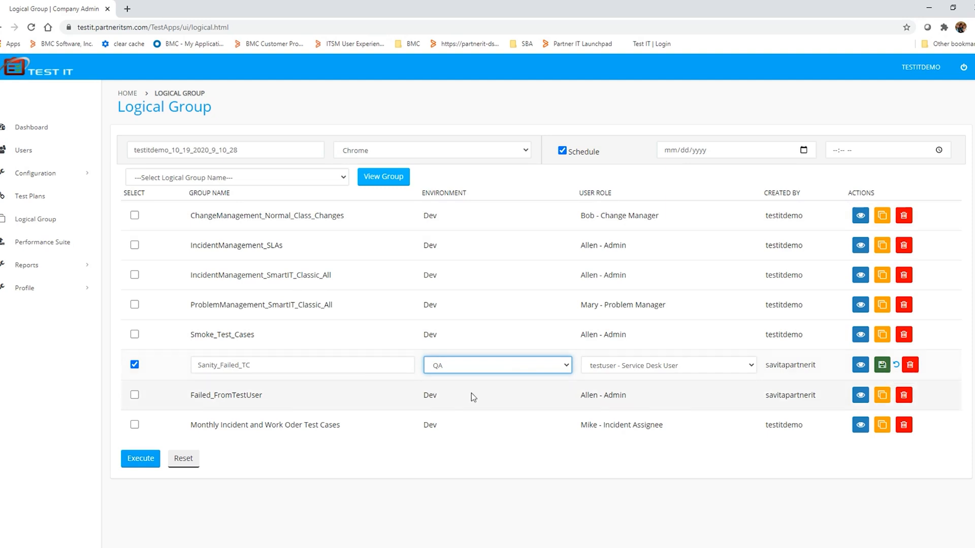
{"action": "left_click", "coordinate": [345, 364]}
{"action": "type", "text": "_qa"}
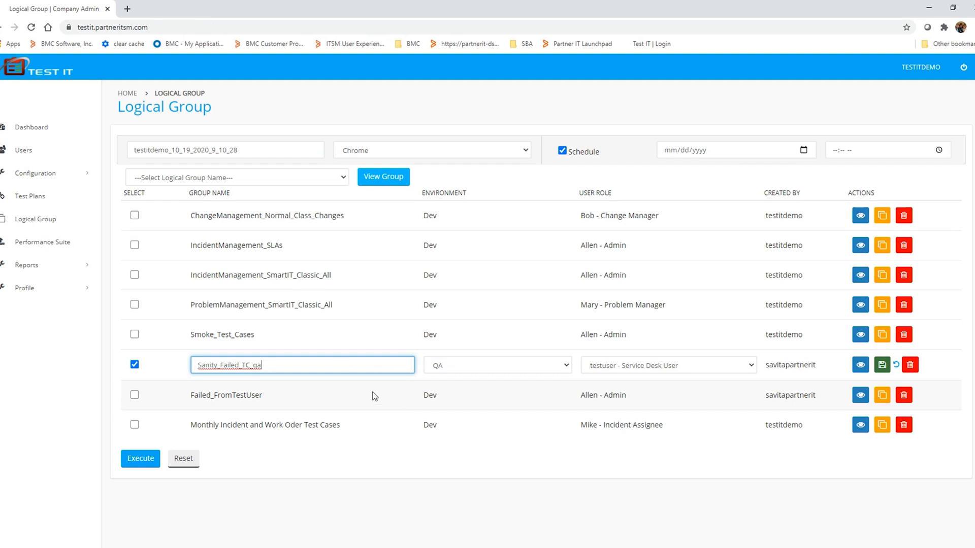
{"action": "left_click", "coordinate": [886, 363]}
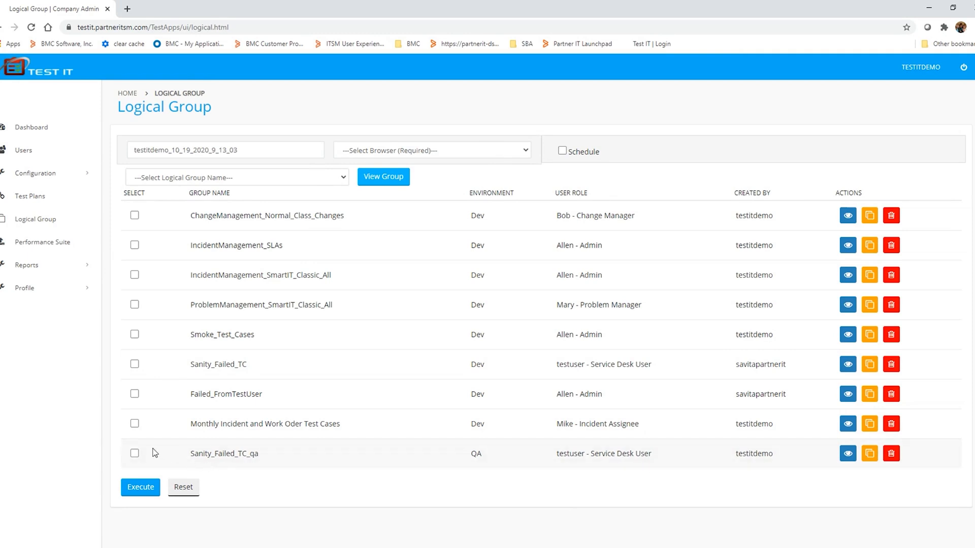
- Select the Sanity_Failed_TC_qa group and view the test cases it contains
{"action": "left_click", "coordinate": [134, 454]}
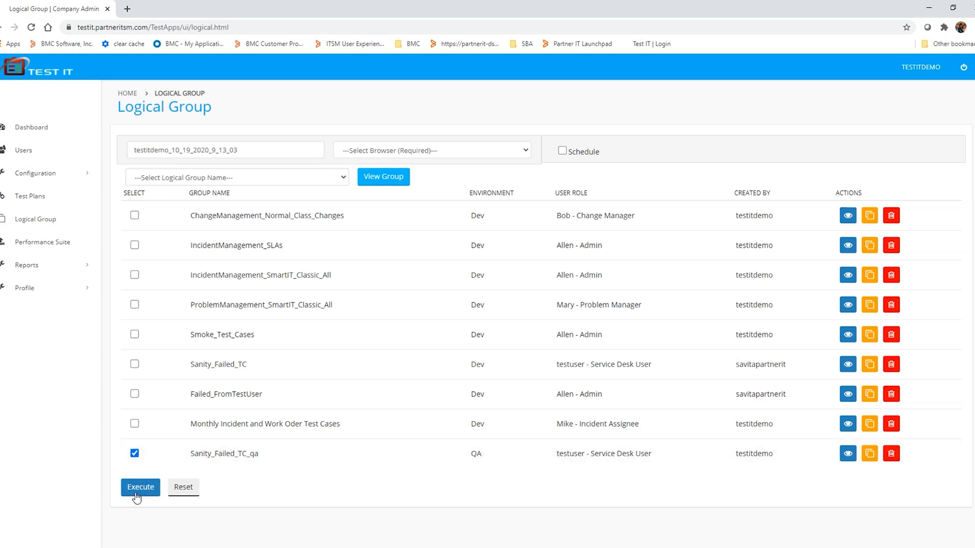
{"action": "left_click", "coordinate": [846, 455]}
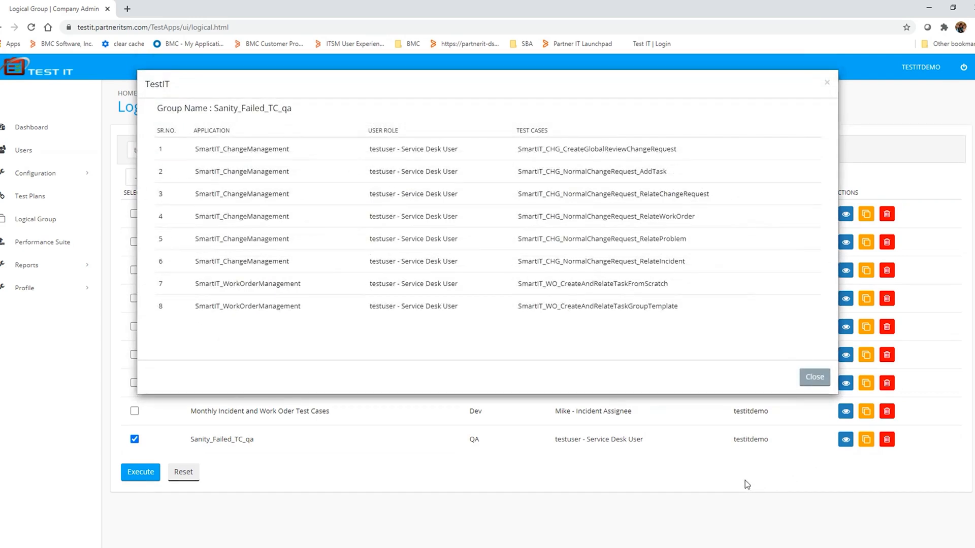
{"action": "left_click", "coordinate": [814, 377]}
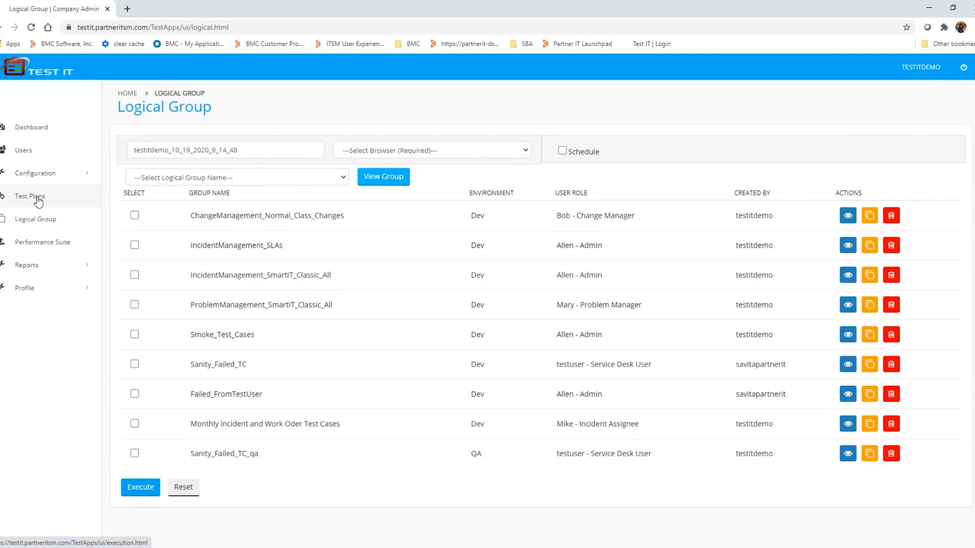
- Open the execution reports and examine the newest run's results, including the failure screenshot of SmartIT_CHG_CreateExpeditedChangeRequest
{"action": "left_click", "coordinate": [34, 272]}
{"action": "left_click", "coordinate": [35, 286]}
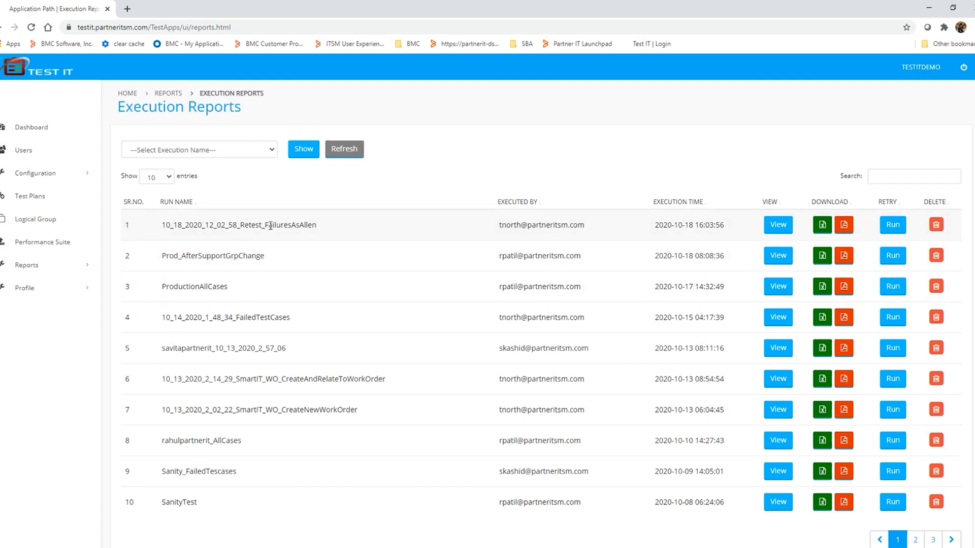
{"action": "left_click", "coordinate": [778, 225]}
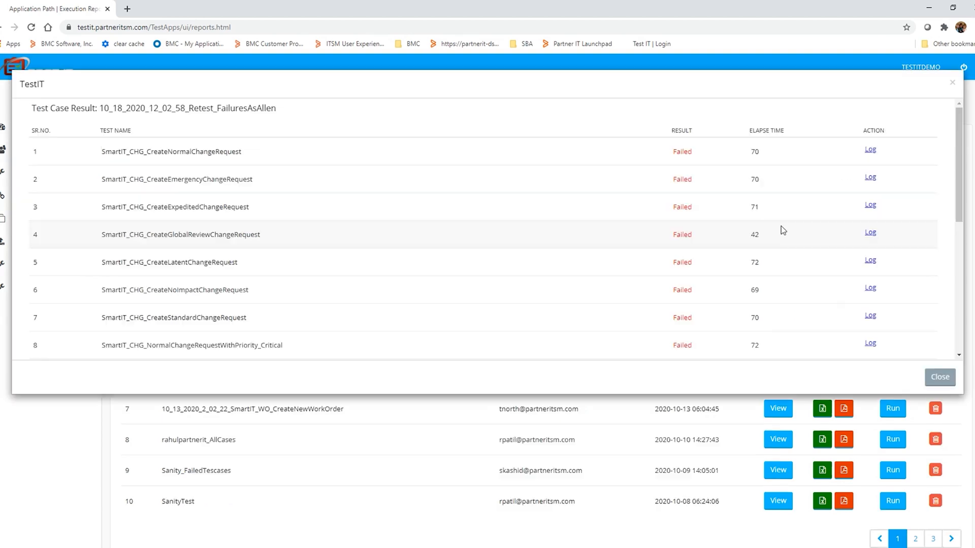
{"action": "left_click", "coordinate": [683, 209]}
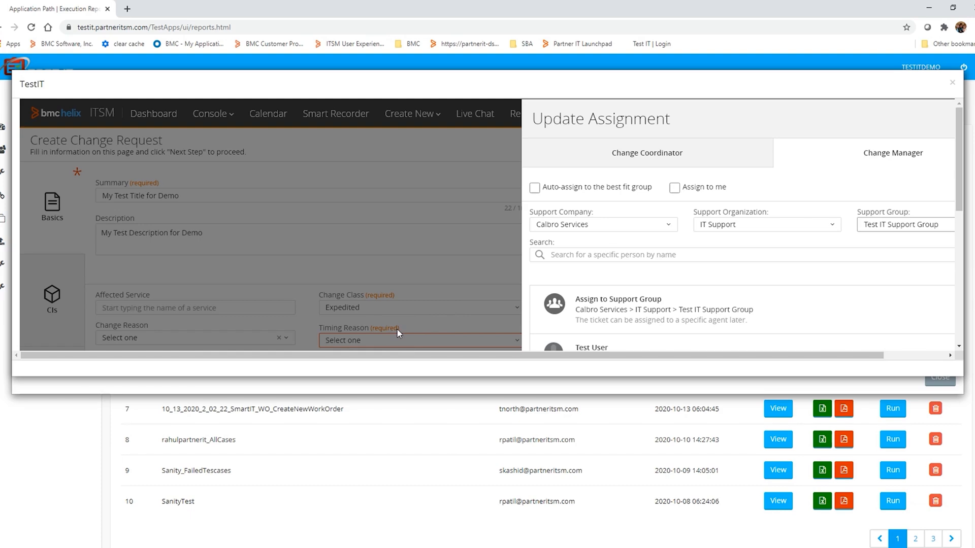
{"action": "left_click", "coordinate": [951, 83]}
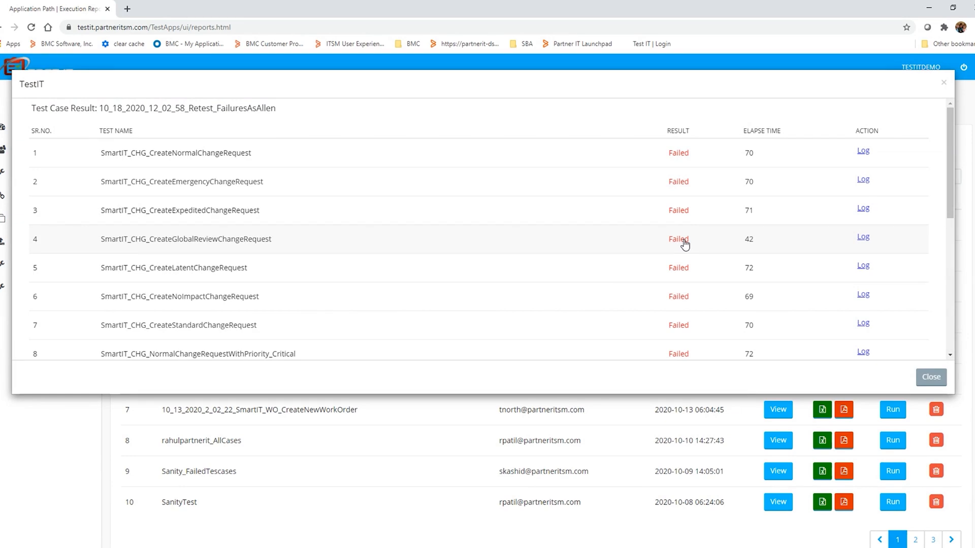
{"action": "left_click", "coordinate": [944, 86]}
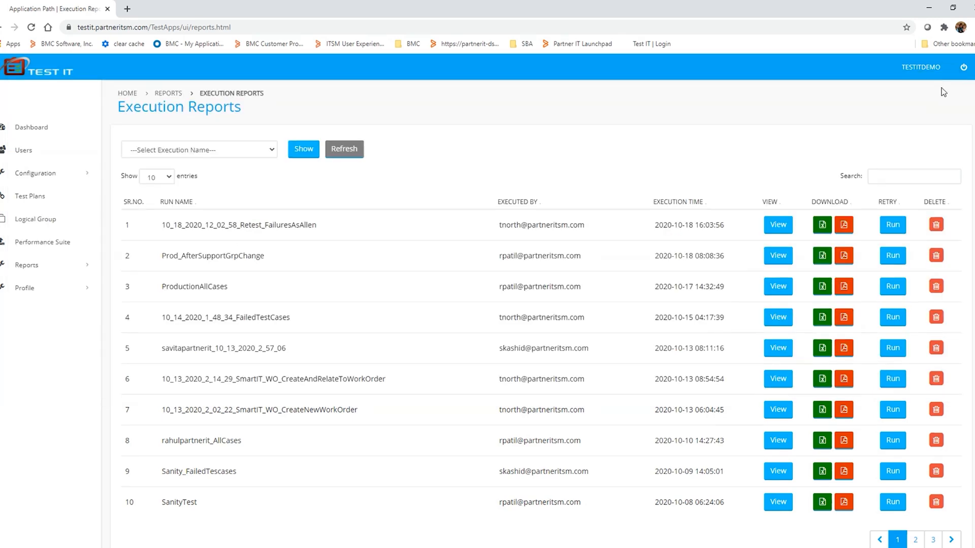